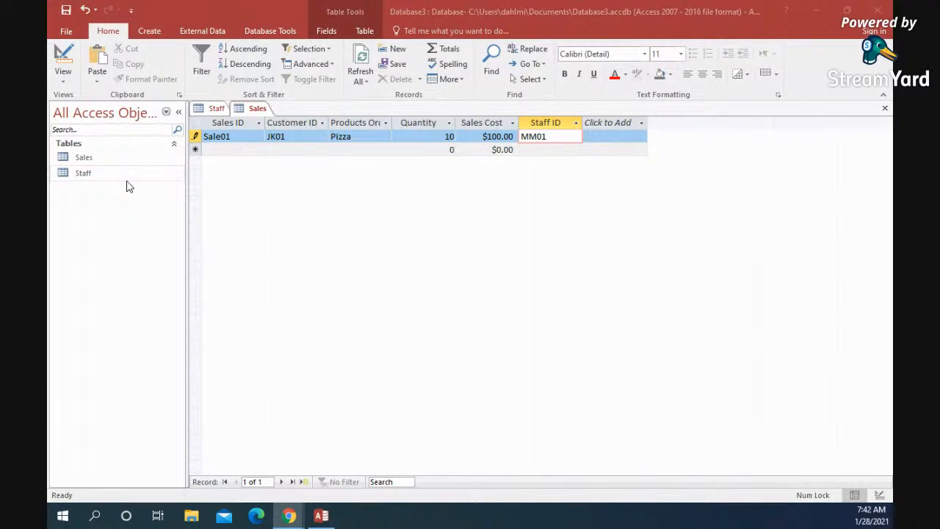
Start a Form Wizard form based on the Staff table and include all of its fields, from Staff ID to State.
left_click(151, 32)
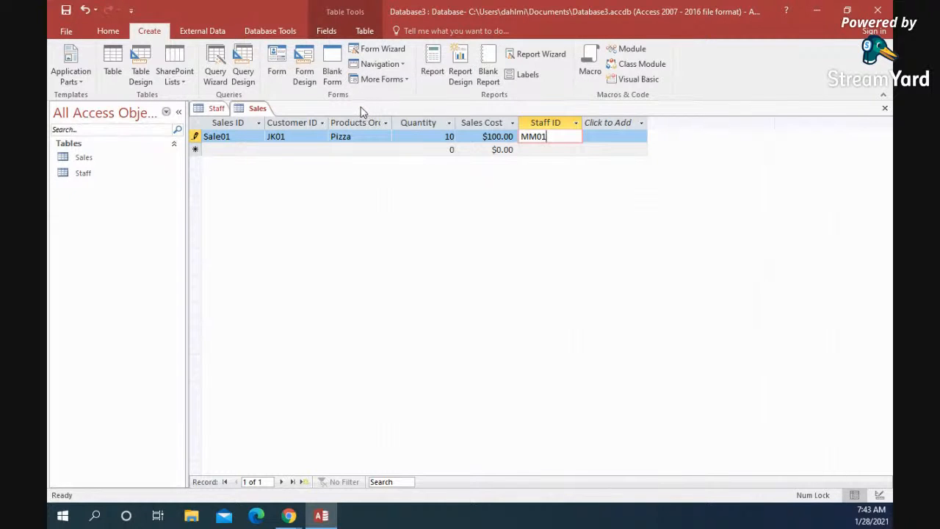
left_click(389, 48)
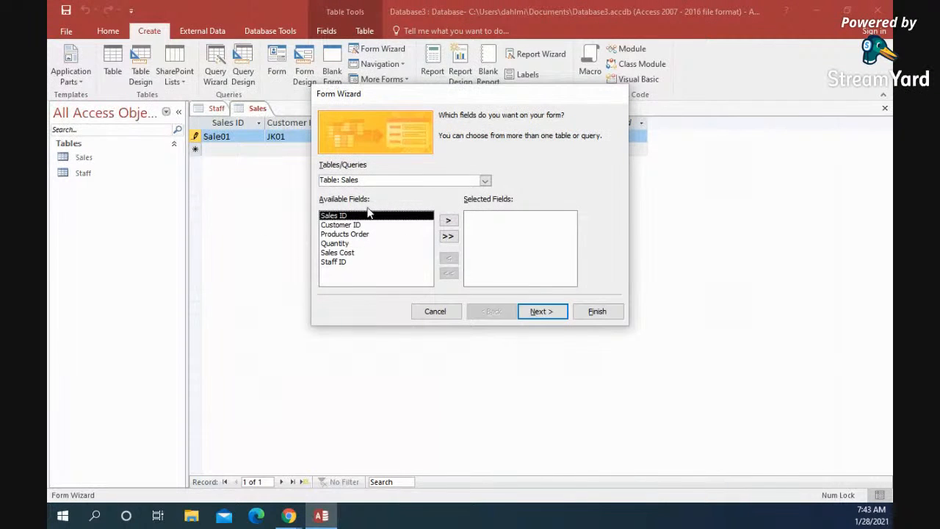
left_click(485, 181)
left_click(408, 198)
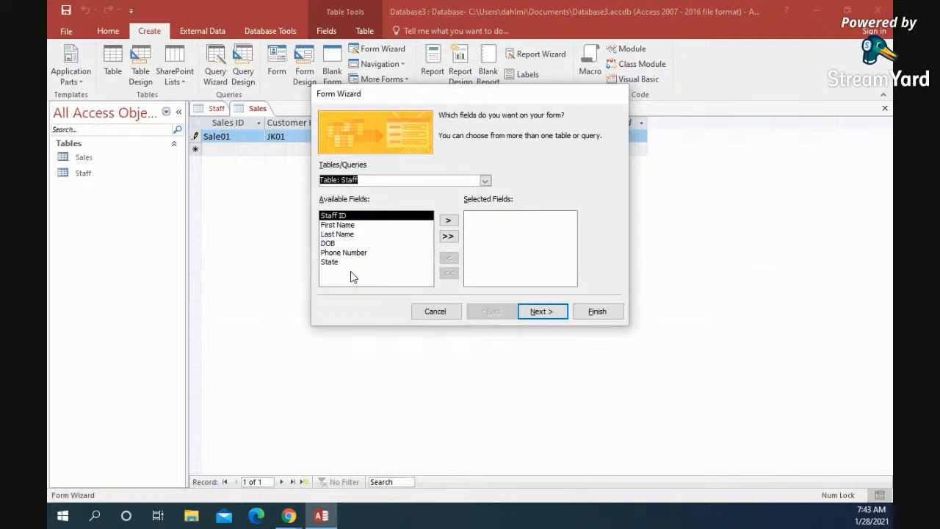
left_click(449, 221)
left_click(449, 222)
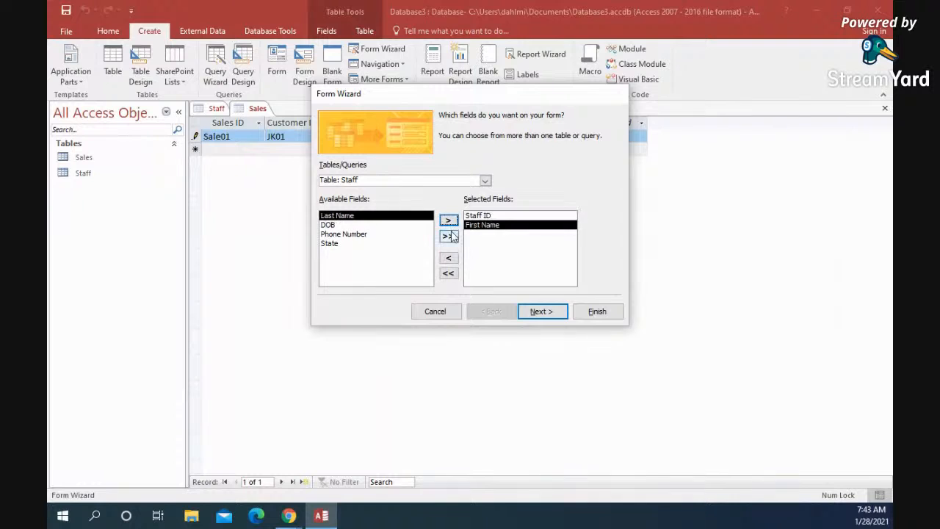
left_click(448, 235)
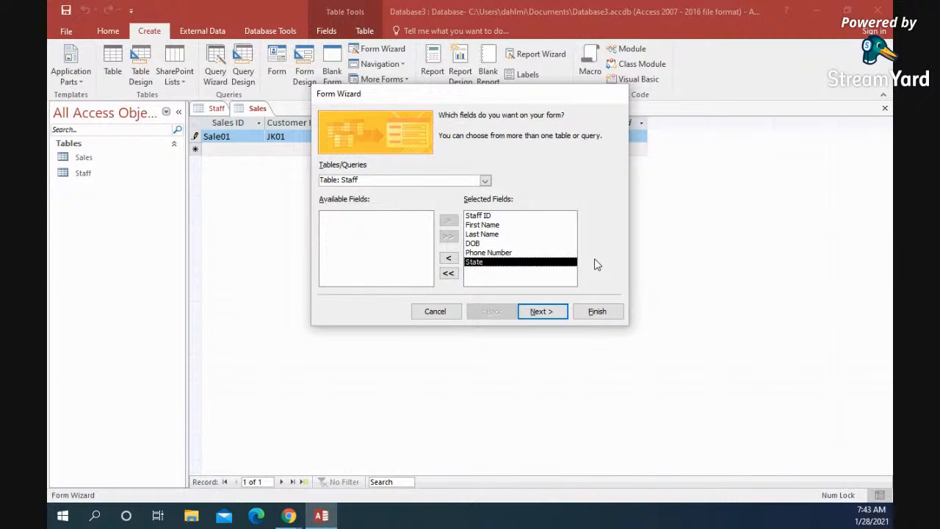
Finish the form with the Columnar layout and the title Staff, opening it to view or enter information.
left_click(543, 312)
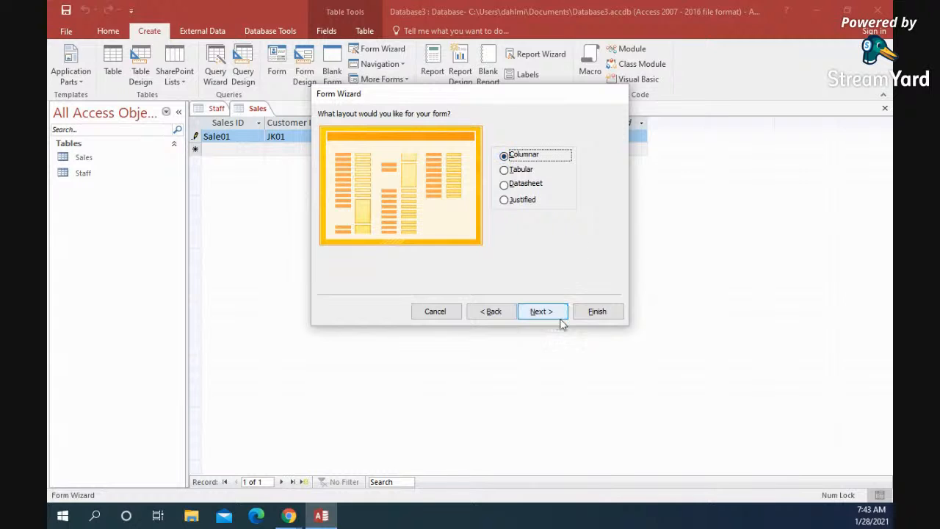
left_click(551, 315)
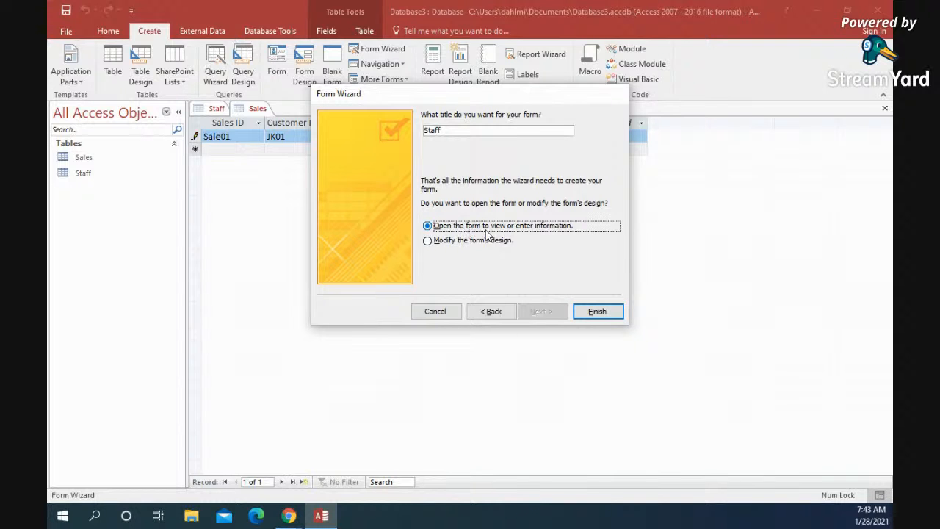
left_click(597, 311)
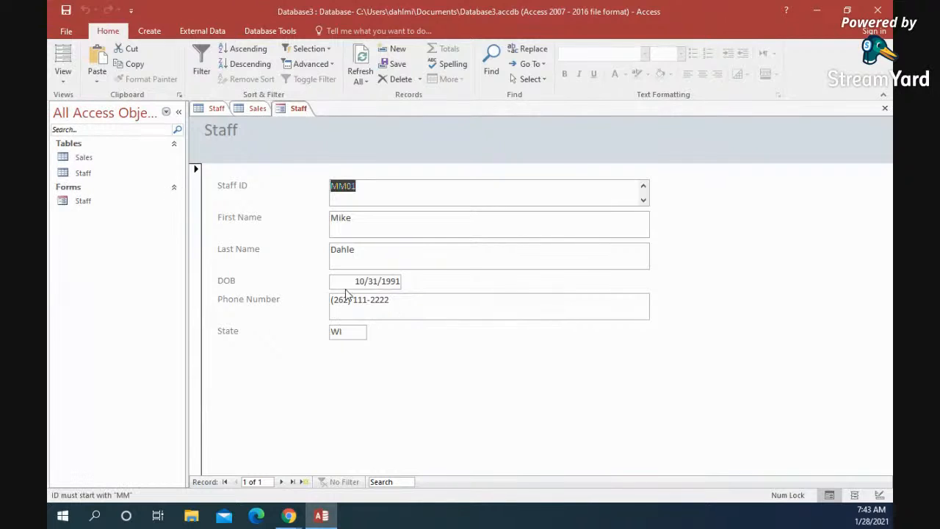
Add a new record in the Staff form and enter the second employee's staff ID, first name and last name in separate fields.
left_click(304, 484)
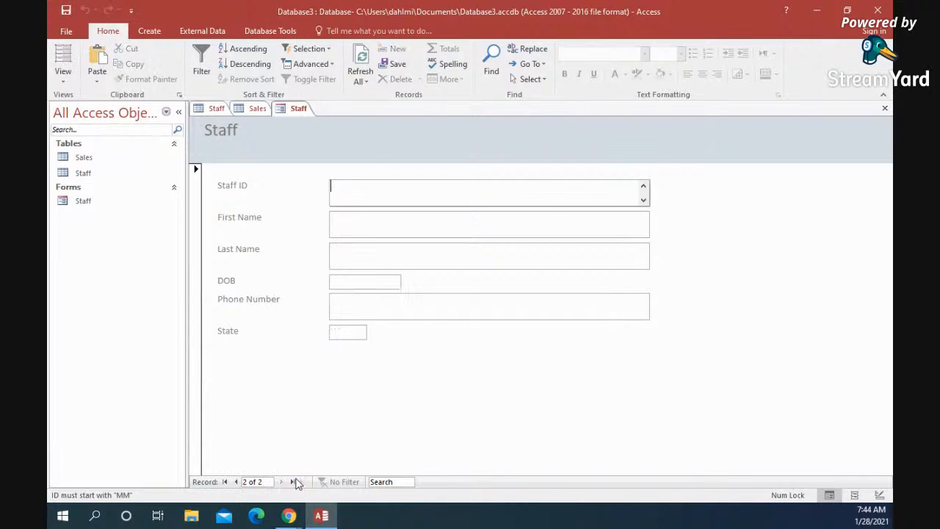
type("MM02")
key("Tab")
type("John ")
type("Smith")
key("Tab")
left_click(407, 213)
key("BackSpace")
key("BackSpace")
key("BackSpace")
key("BackSpace")
key("BackSpace")
key("Tab")
type("Smith")
Complete the second employee's record with the date of birth, phone number and state WI.
key("Tab")
type("0101")
type("1989")
key("Tab")
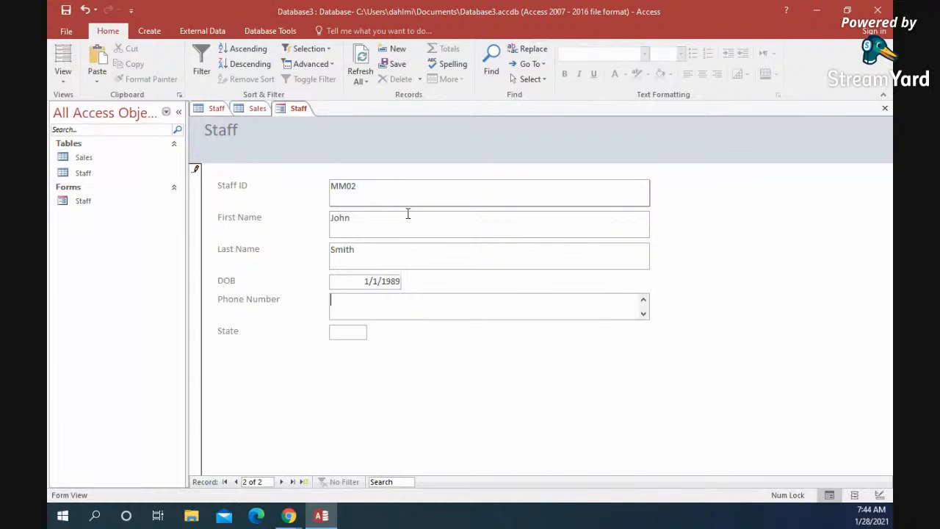
type("262) 222-4444")
key("Tab")
type("WI")
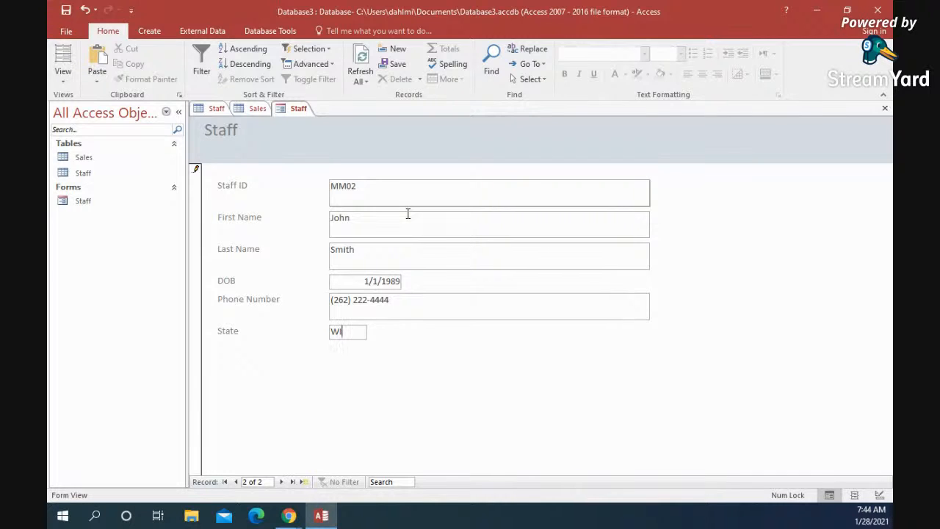
key("Tab")
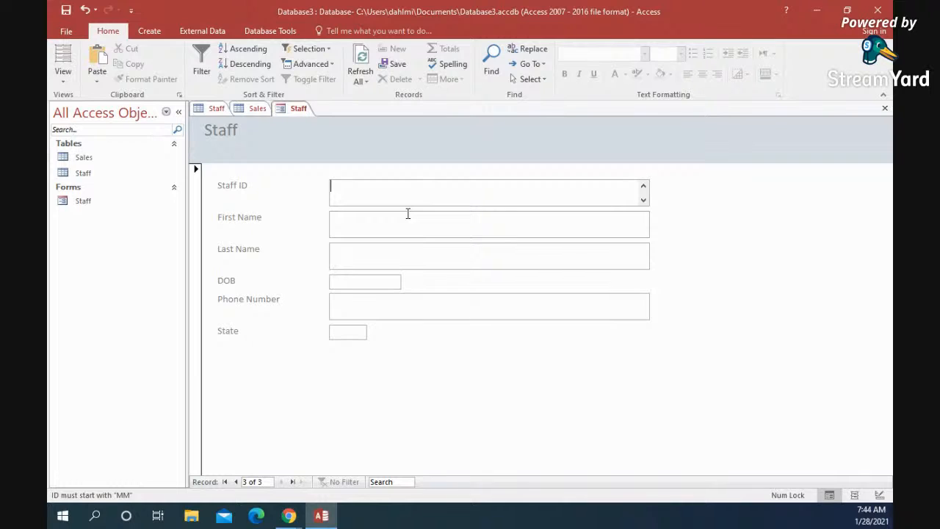
Enter the third employee's staff ID, first name and last name in the blank Staff record.
type("MM03")
key("Tab")
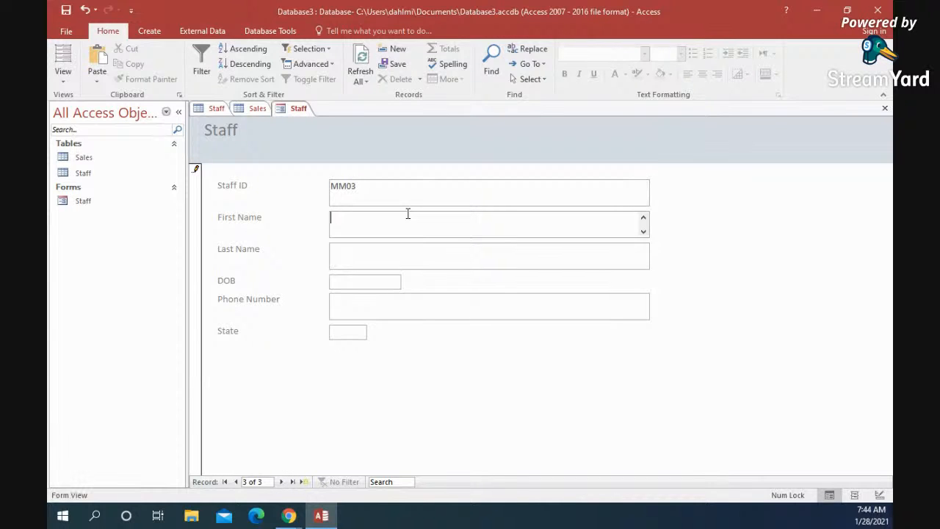
type("Sarah")
key("Tab")
type("Jean")
key("Tab")
Complete the third employee's record with the date of birth, phone number and state WI.
type("0606")
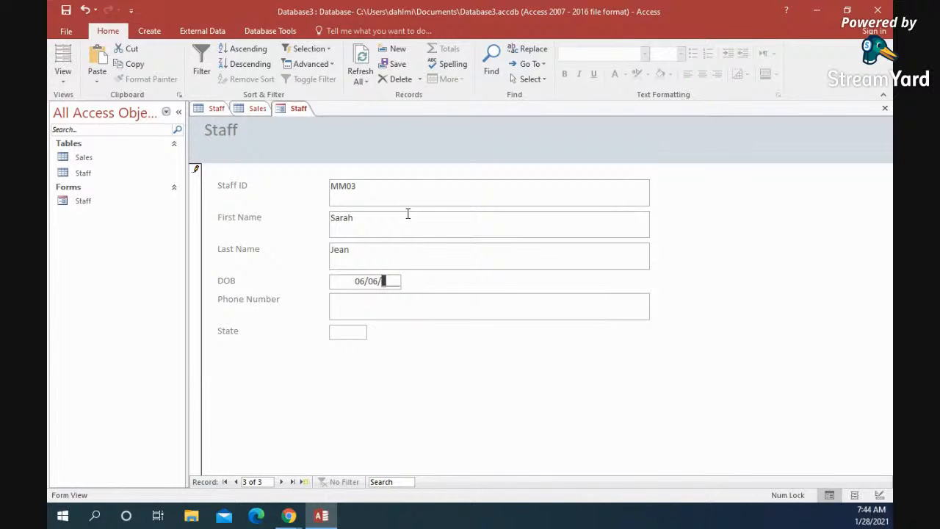
type("1992")
key("Tab")
type("262) ")
type("222-5555")
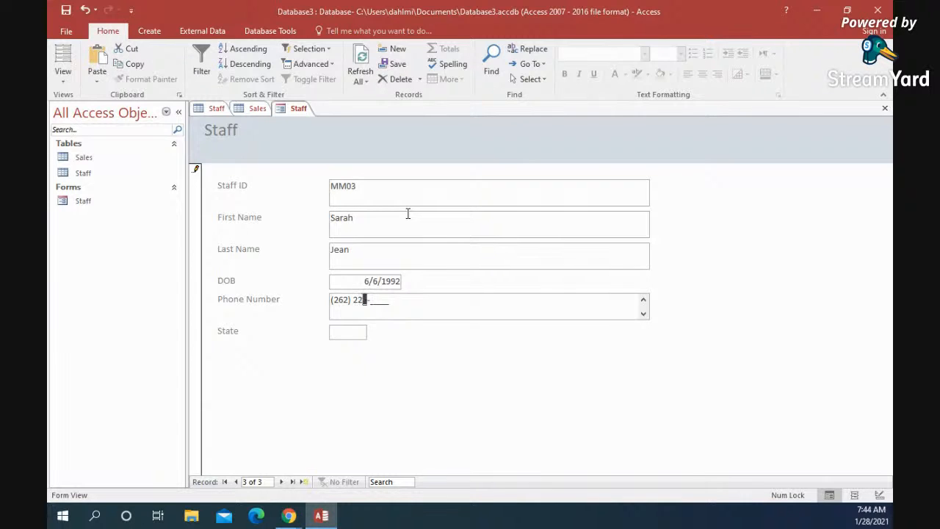
key("Tab")
type("WI")
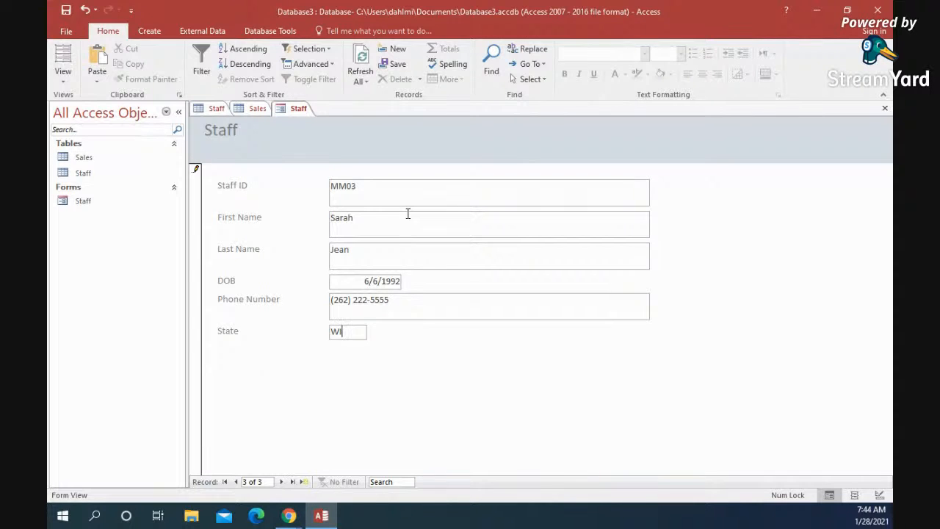
key("Tab")
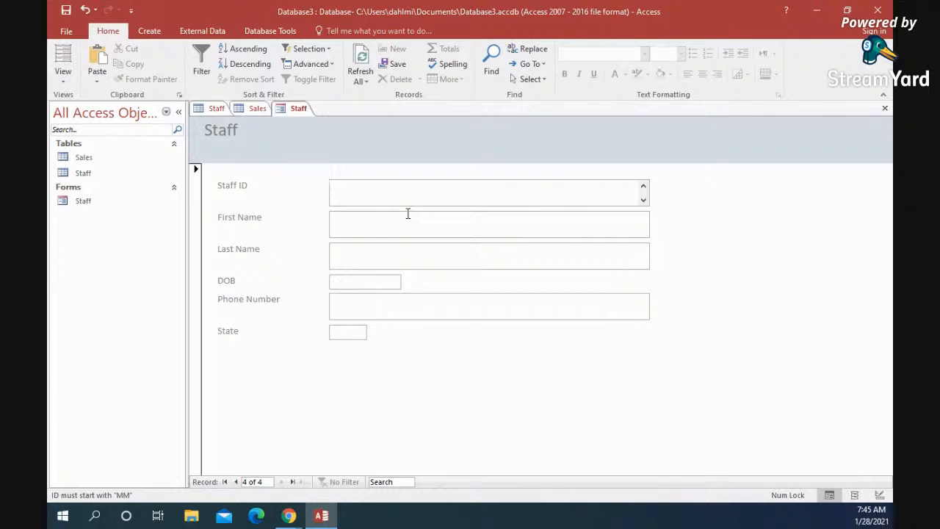
Browse back and forth through the saved Staff records, ending on the first one.
left_click(237, 481)
left_click(238, 482)
left_click(238, 482)
left_click(281, 483)
left_click(281, 483)
left_click(237, 483)
left_click(237, 482)
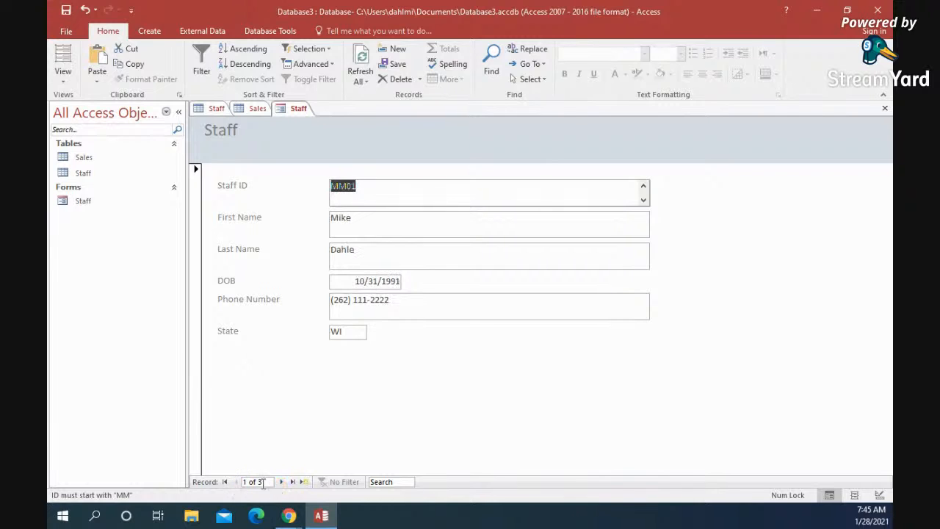
Search the Staff records by the second employee's first name and by the third employee's staff ID.
left_click(391, 483)
type("John")
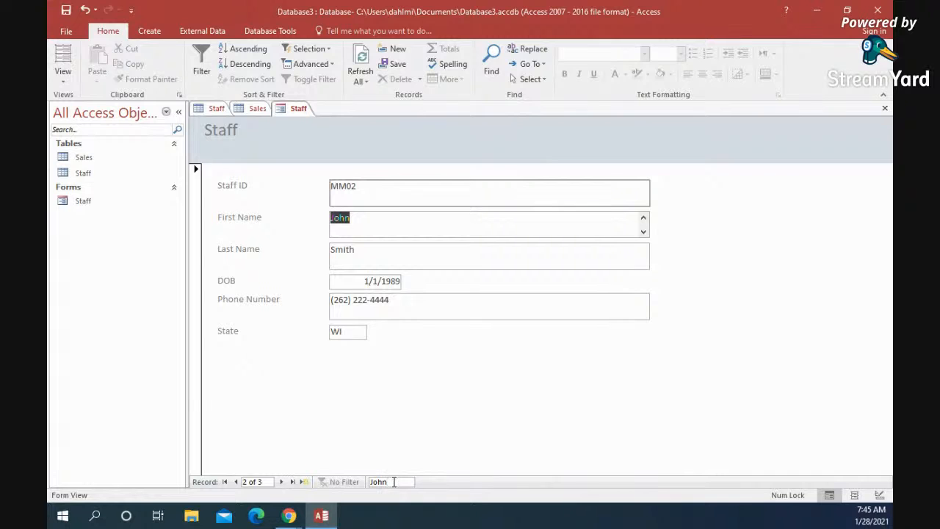
key("BackSpace")
key("BackSpace")
key("BackSpace")
key("BackSpace")
type("MM03")
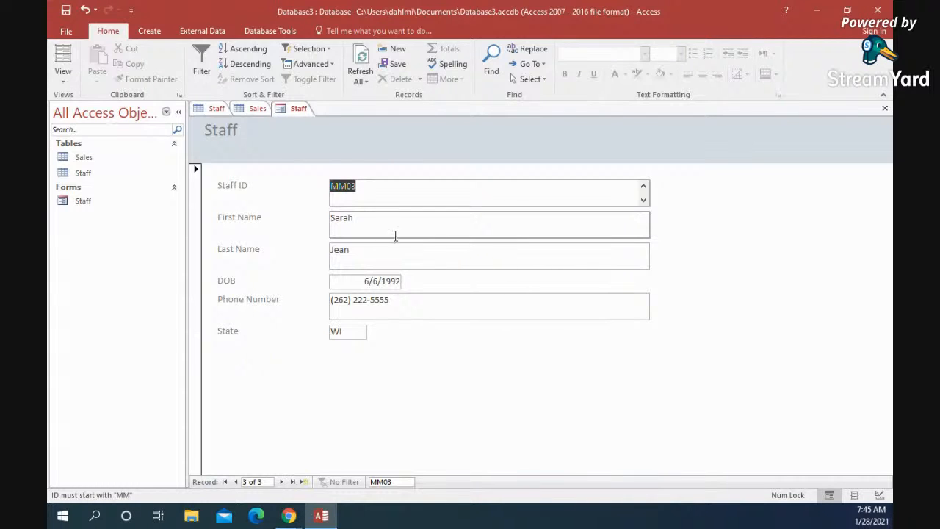
Switch the Staff form to Design View and close the Field List.
left_click(60, 77)
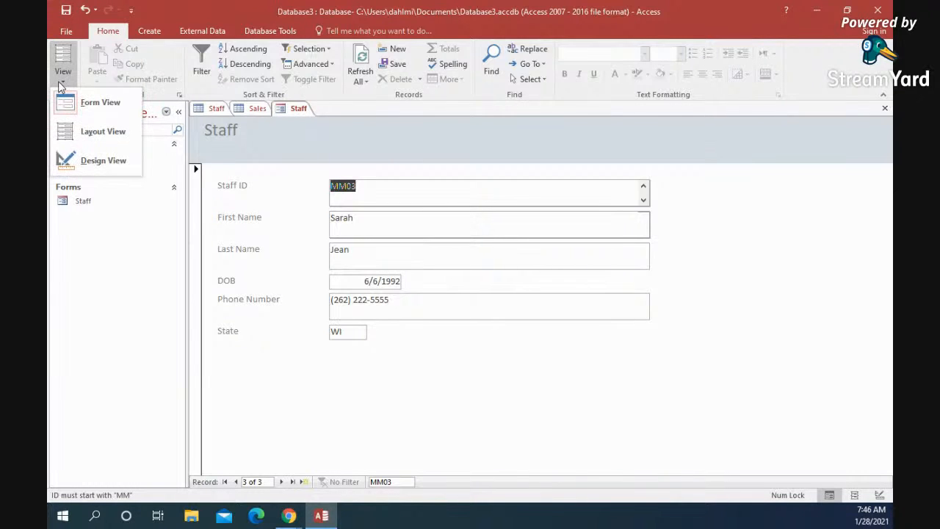
left_click(103, 161)
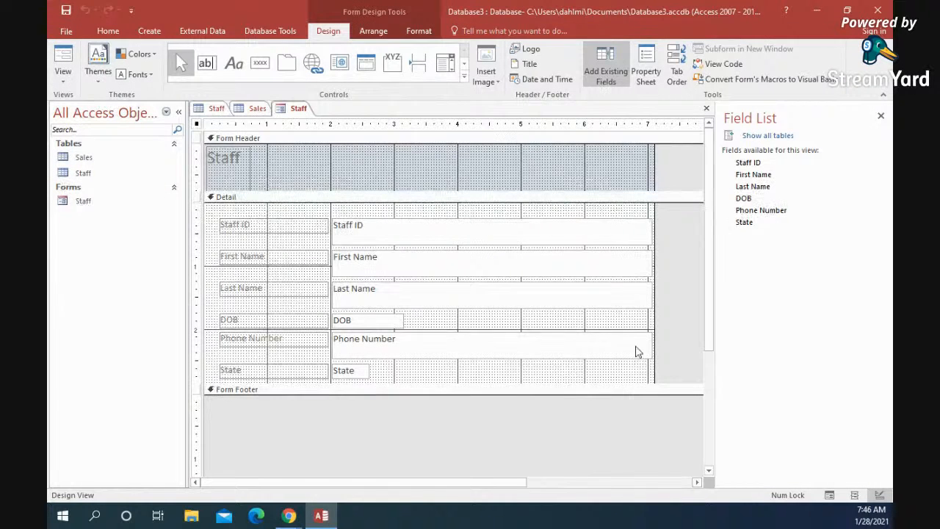
left_click(880, 115)
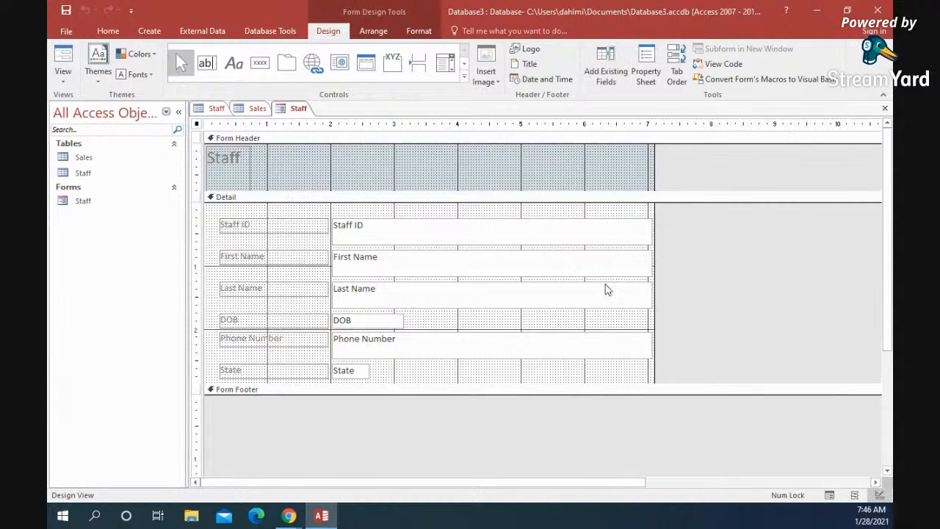
Shrink the Staff ID and First Name text boxes to about 1 inch wide, making the Staff ID box one line high.
left_click(476, 226)
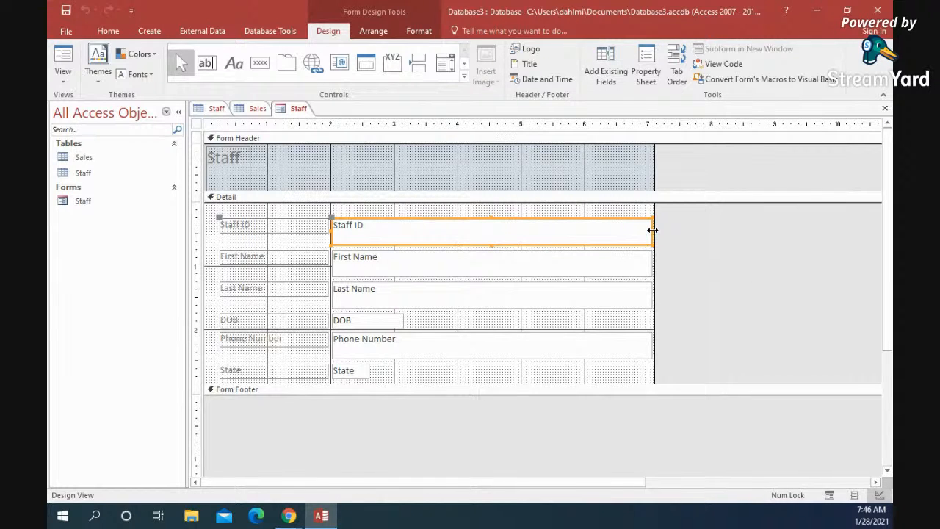
left_click_drag(652, 229, 395, 232)
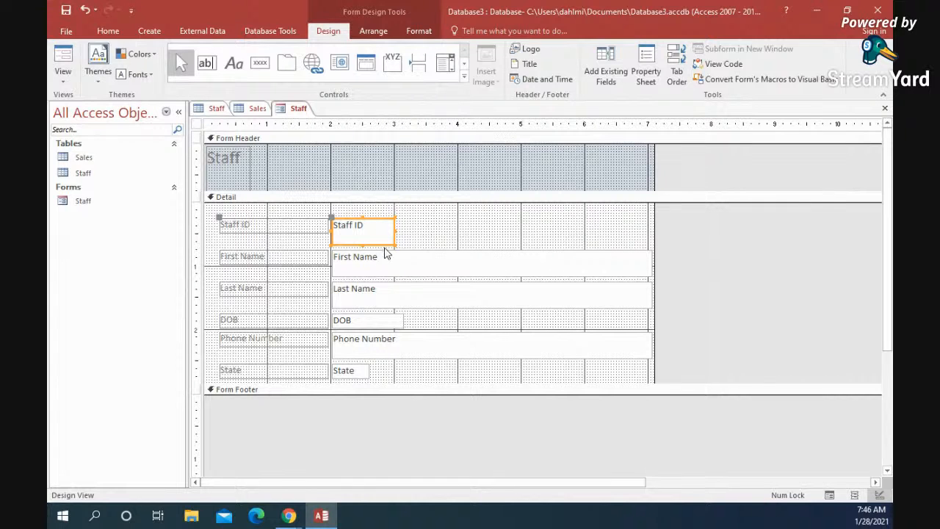
left_click_drag(363, 247, 364, 235)
left_click(447, 241)
left_click(593, 267)
left_click_drag(651, 261, 365, 265)
Place the Last Name label and text box beside First Name, with the box one line high and about 1.8 inches wide.
left_click(400, 292)
left_click(296, 289)
left_click_drag(330, 291, 451, 253)
left_click(683, 268)
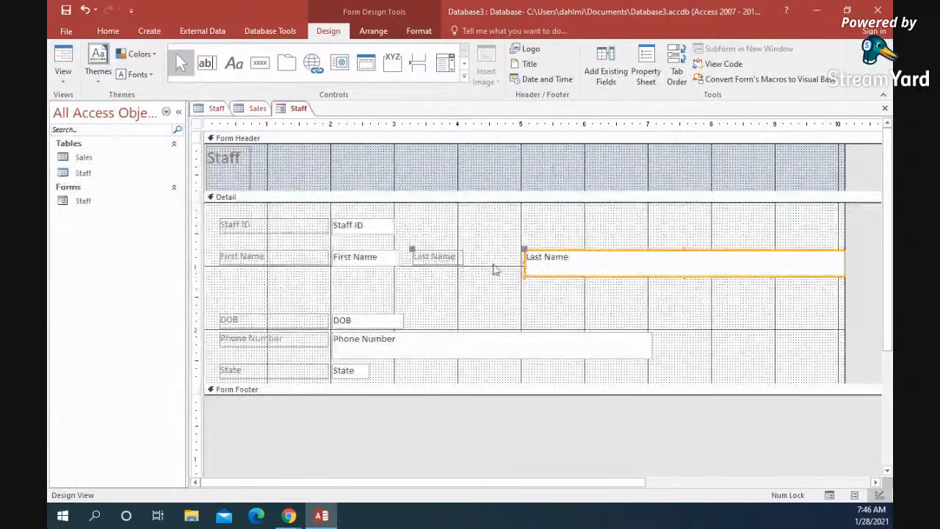
left_click_drag(524, 258, 470, 251)
left_click_drag(562, 277, 561, 266)
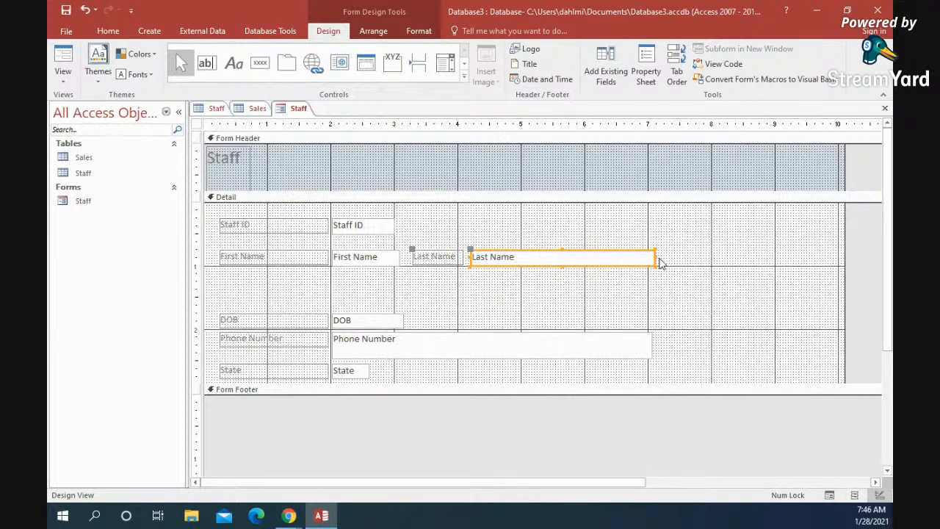
left_click_drag(655, 258, 586, 257)
left_click(532, 329)
Narrow the DOB label to about 0.6 inch and place its text box close beside it, directly below the First Name row.
left_click(300, 319)
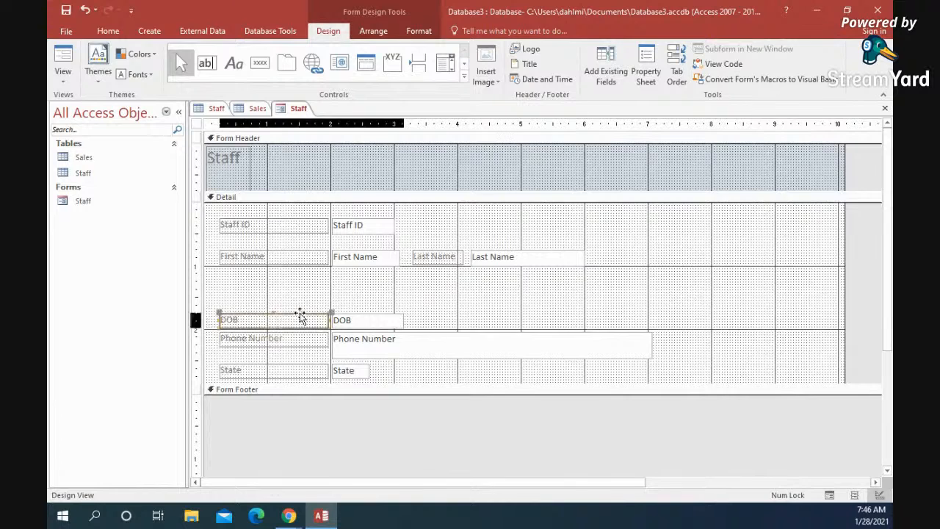
left_click_drag(329, 319, 259, 320)
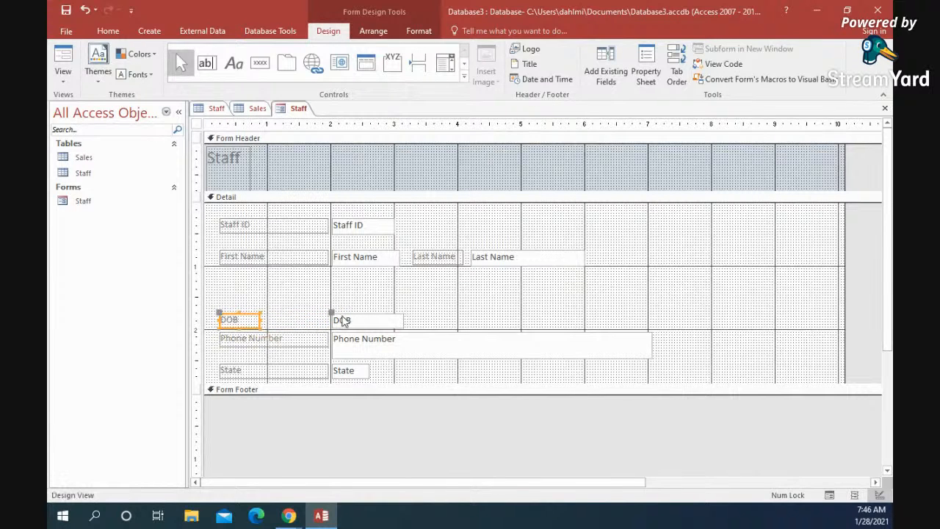
left_click_drag(332, 316, 252, 276)
Shrink the Phone Number text box to one line high and about 1.2 inches wide, and place it with its label beside DOB.
left_click(306, 339)
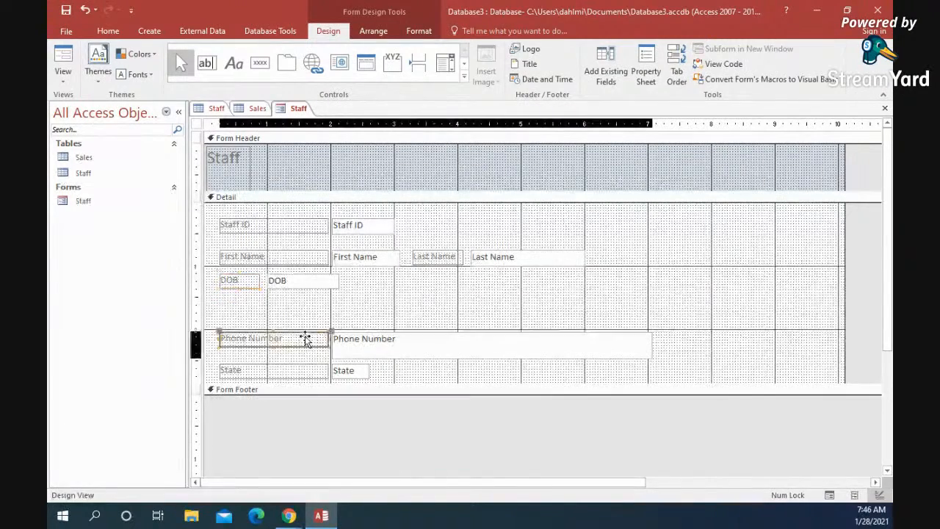
left_click_drag(314, 333, 315, 296)
left_click(479, 312)
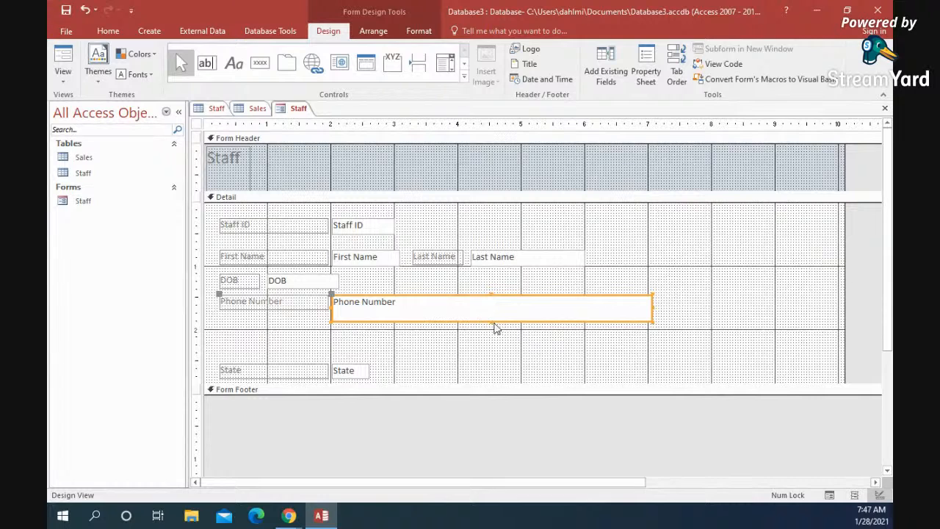
left_click_drag(490, 321, 490, 310)
left_click_drag(651, 302, 409, 302)
left_click_drag(332, 297, 298, 296)
left_click(305, 298)
left_click(331, 296)
left_click(242, 299)
left_click_drag(237, 294, 376, 275)
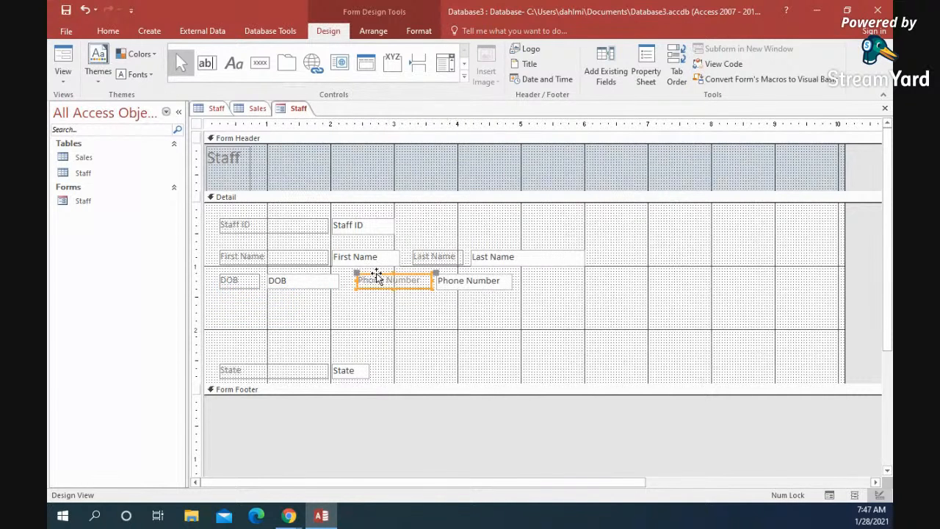
Move the State label and text box up to directly below the DOB row.
left_click(288, 371)
left_click_drag(311, 368, 312, 299)
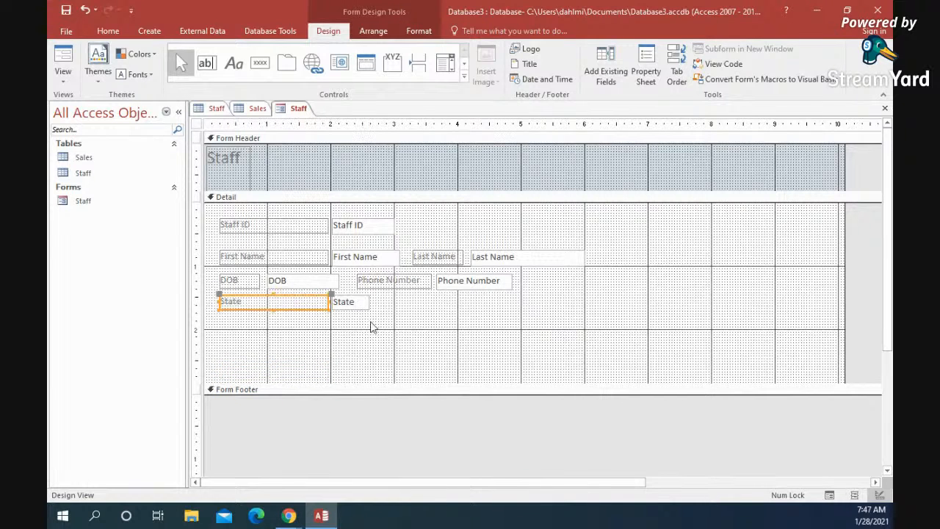
left_click(423, 347)
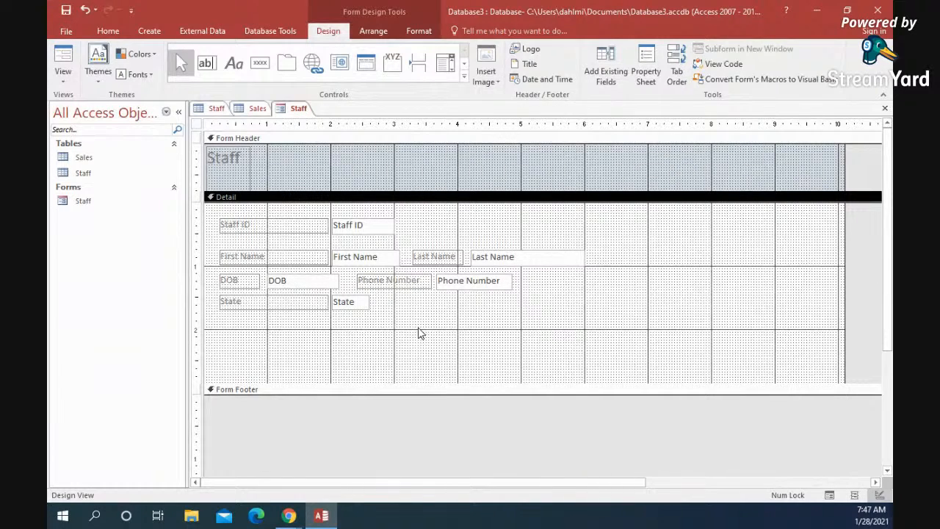
Apply a different theme to the Staff form, changing its font and header colour.
left_click(98, 62)
left_click(152, 170)
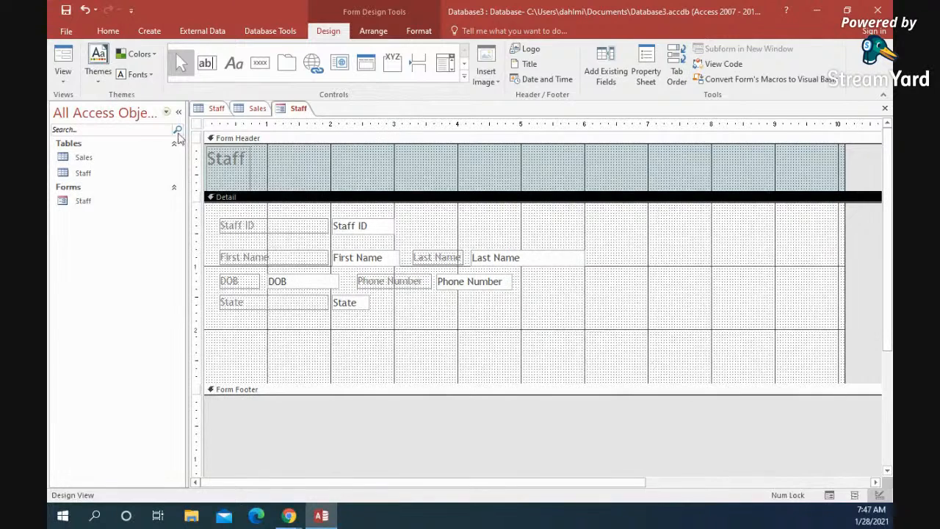
Apply the Blue II colour scheme and the Corbel font set to the Staff form.
left_click(138, 54)
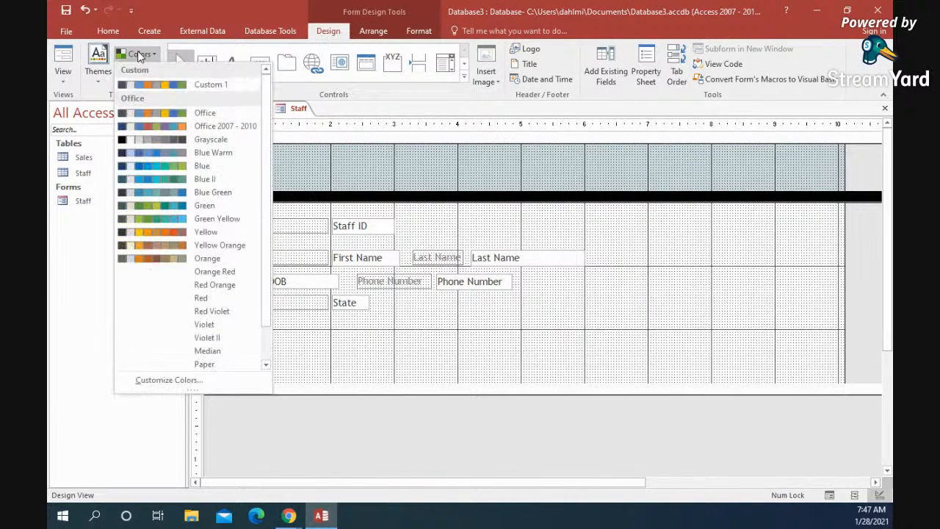
left_click(199, 179)
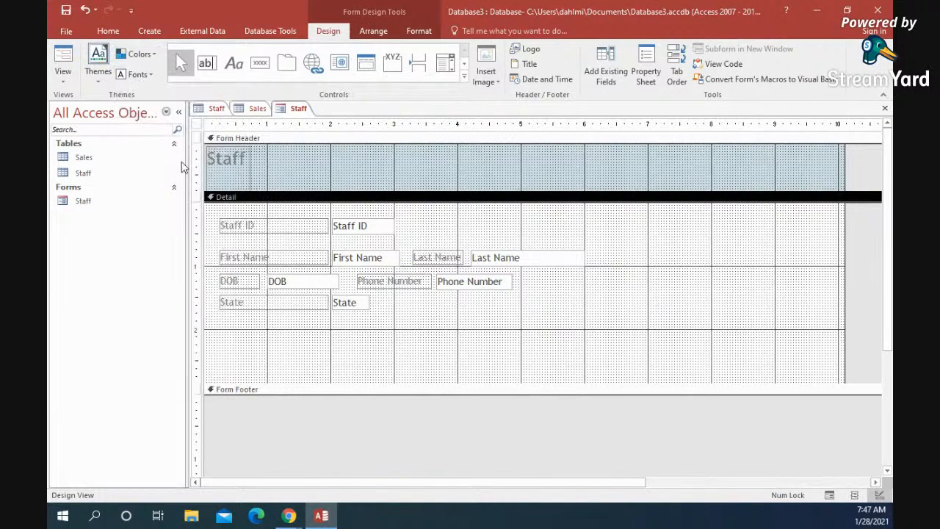
left_click(138, 74)
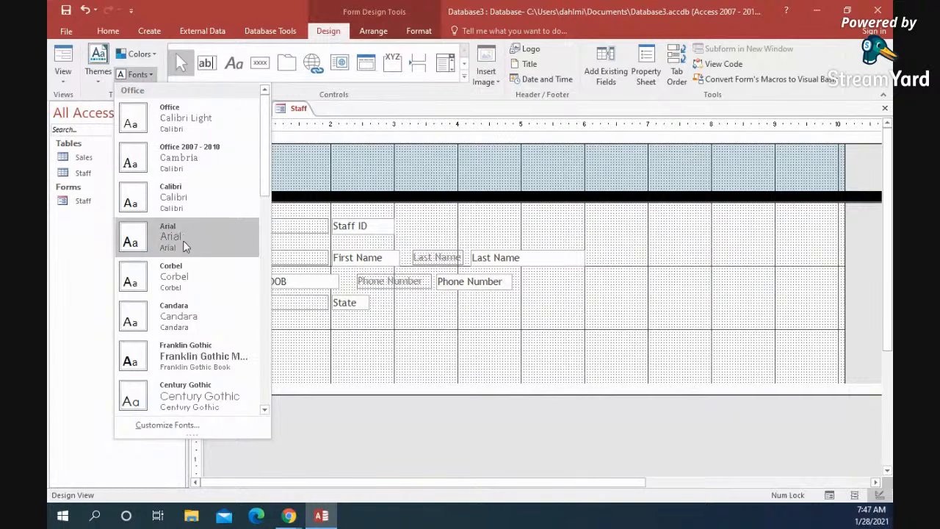
left_click(189, 288)
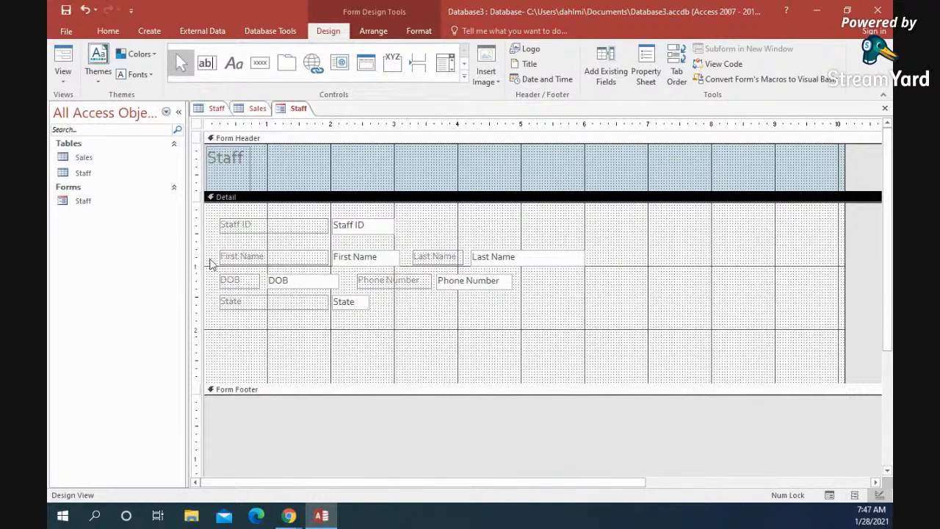
Insert the Microsoft Office Specialist logo picture, about 3.2 by 0.9 inches, in the lower right of the Detail section.
left_click(464, 76)
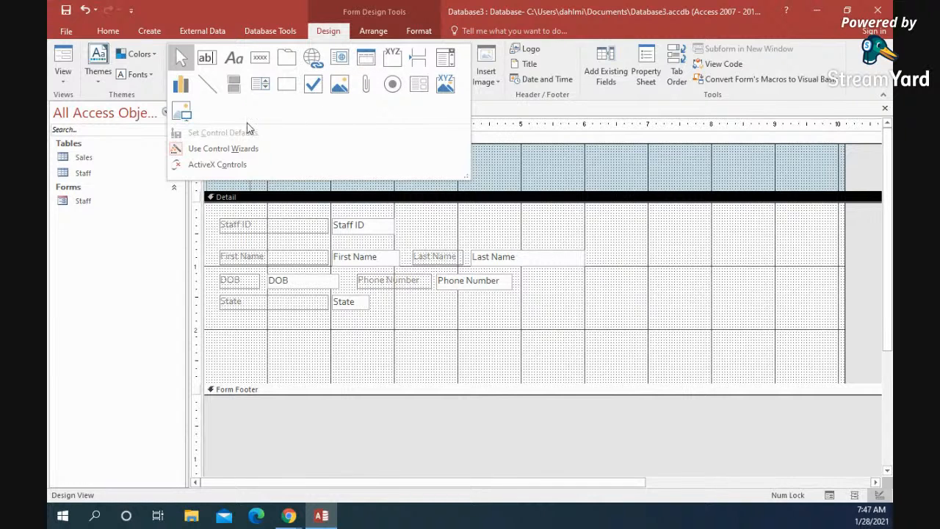
left_click(503, 112)
left_click(486, 72)
left_click(503, 97)
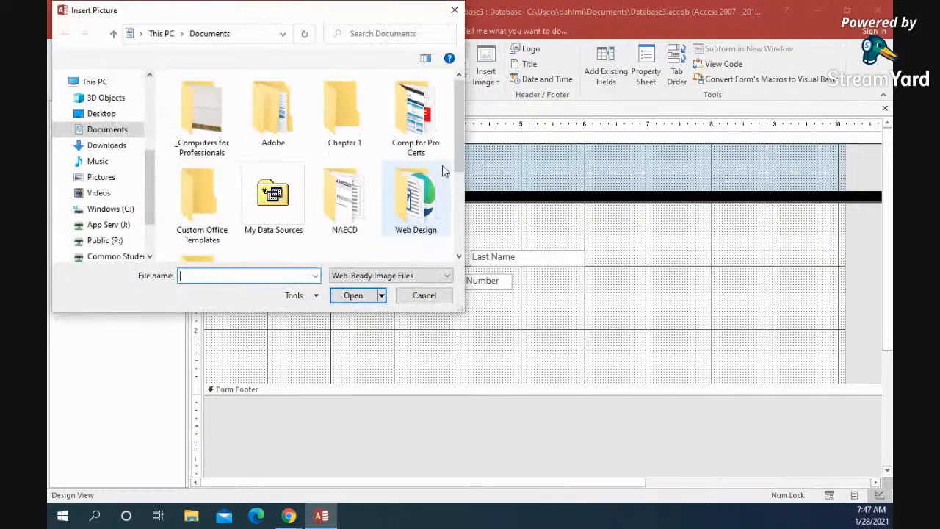
scroll(279, 192, "down", 2)
left_click(274, 173)
left_click(353, 294)
left_click_drag(600, 309, 802, 365)
left_click_drag(716, 335, 738, 346)
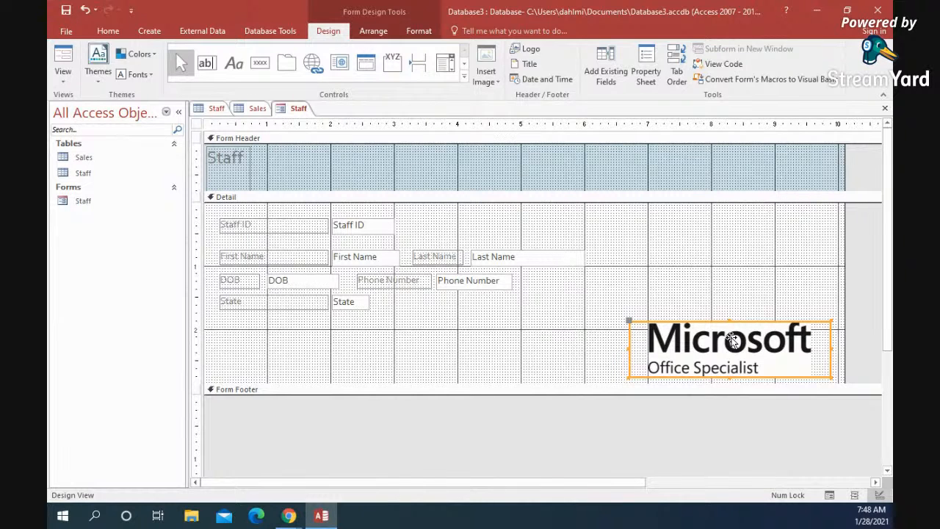
Cut the logo picture from the Detail section, then shrink the section to about 1.9 inches high and the form to about 6.25 inches wide.
left_click_drag(713, 340, 600, 306)
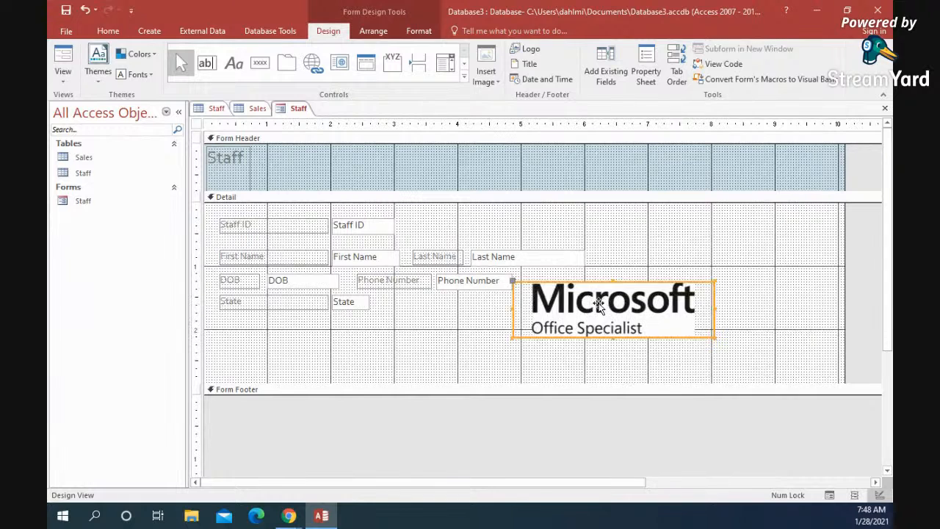
key("Delete")
left_click_drag(537, 381, 540, 320)
left_click_drag(842, 244, 601, 252)
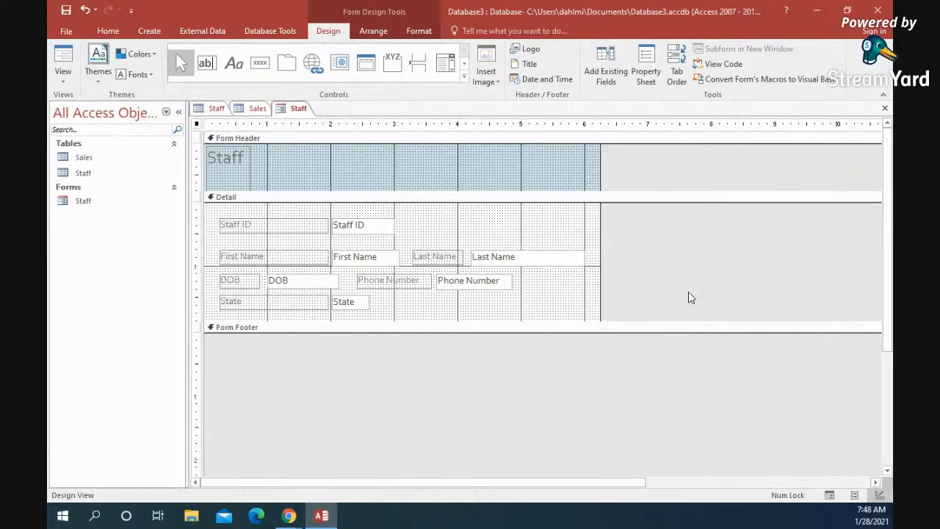
Extend the Form Header to about 1.1 inches high and paste the logo picture at the header's right end.
left_click_drag(453, 190, 455, 211)
left_click(456, 182)
key("ctrl+v")
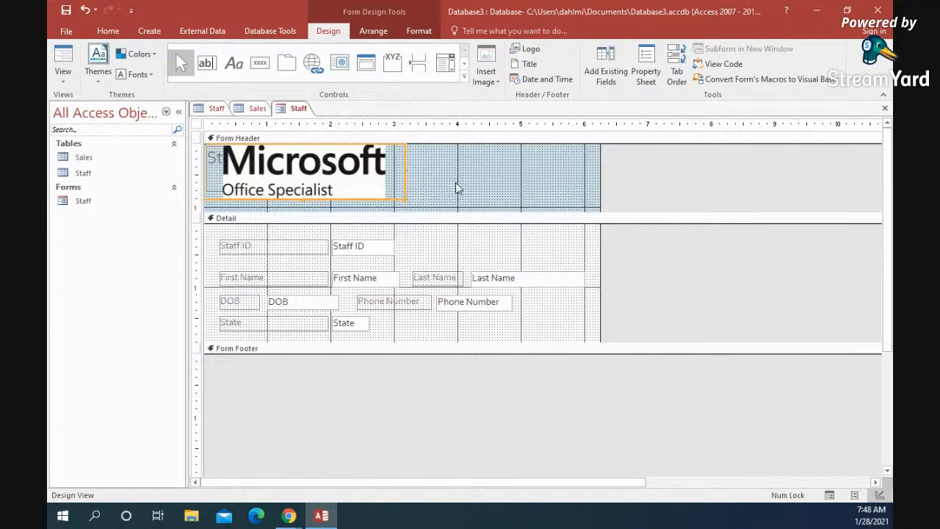
left_click_drag(360, 181, 541, 184)
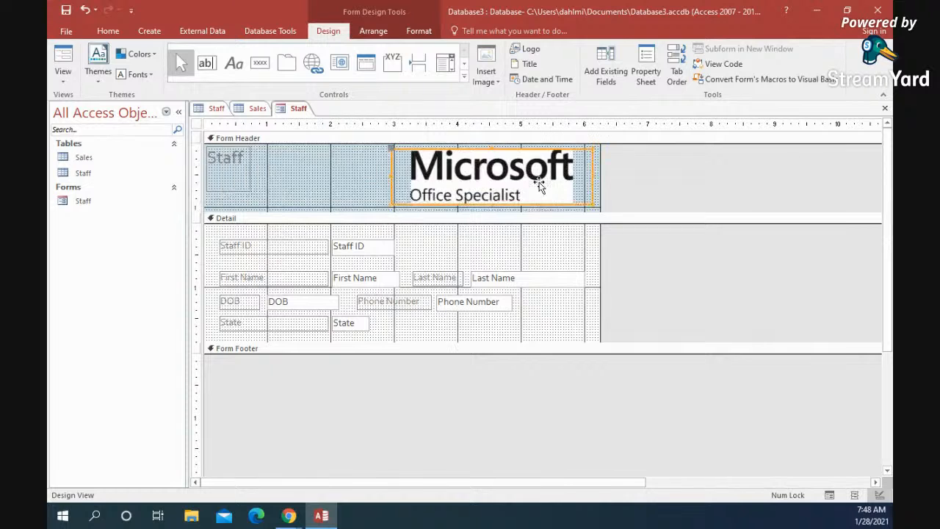
left_click(248, 169)
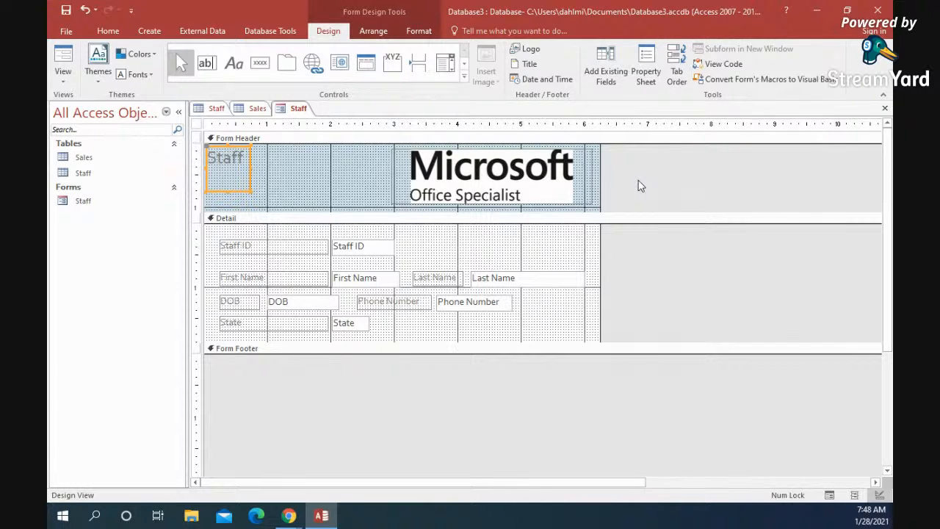
left_click(373, 31)
left_click(418, 31)
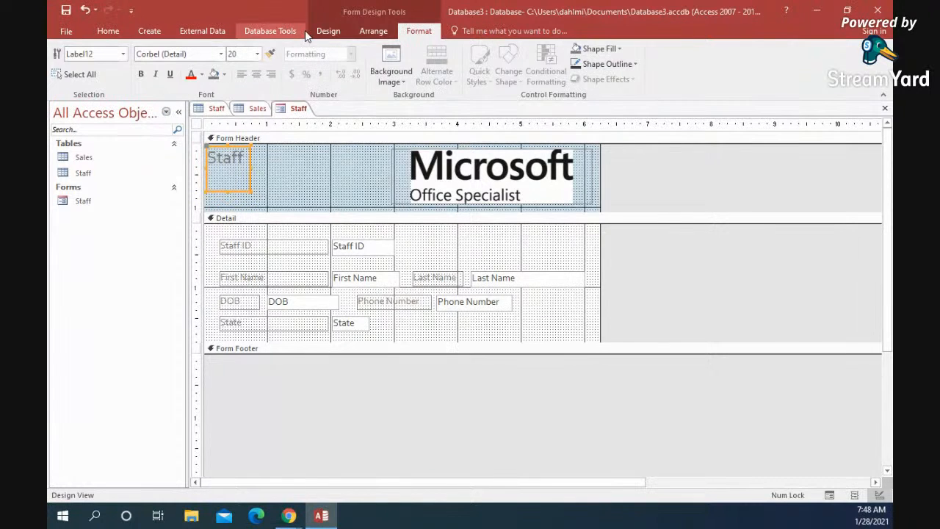
Show the Staff form in Form View and browse forward to the third record and back to the first.
left_click(328, 30)
left_click(63, 82)
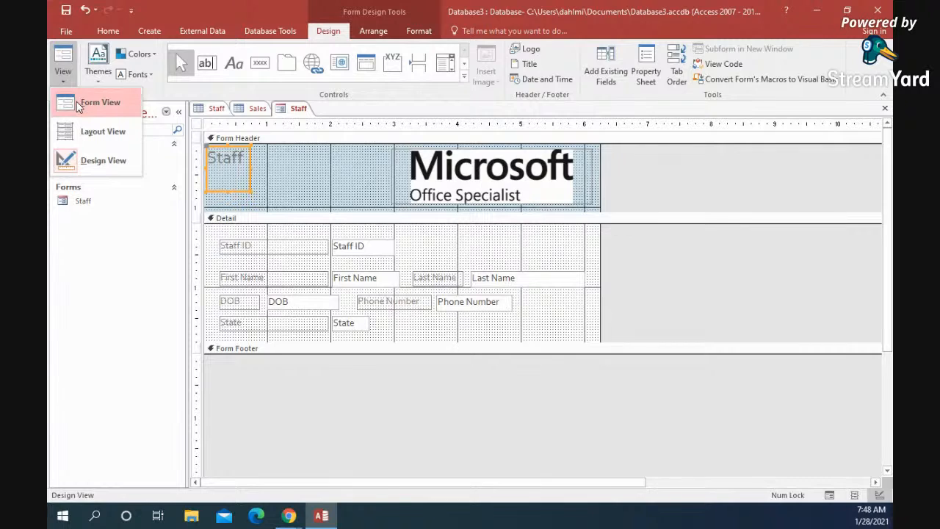
left_click(85, 102)
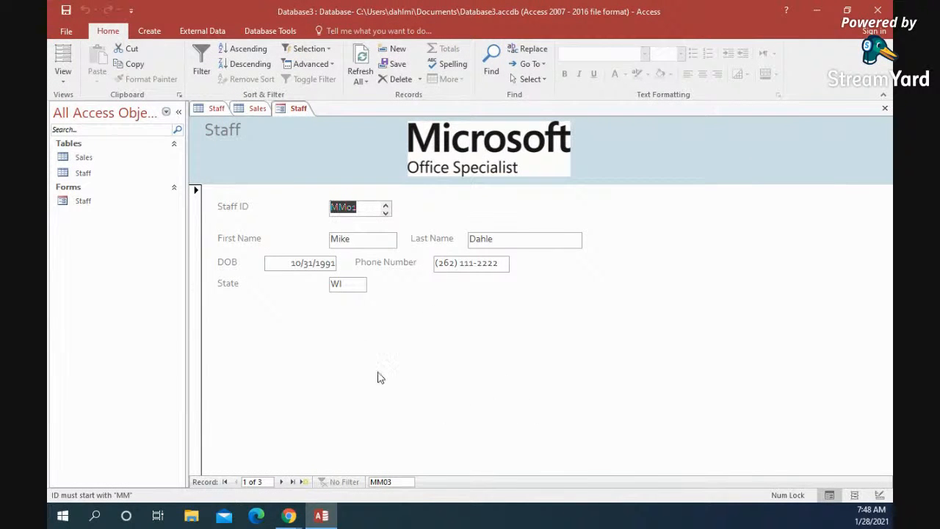
key("Tab")
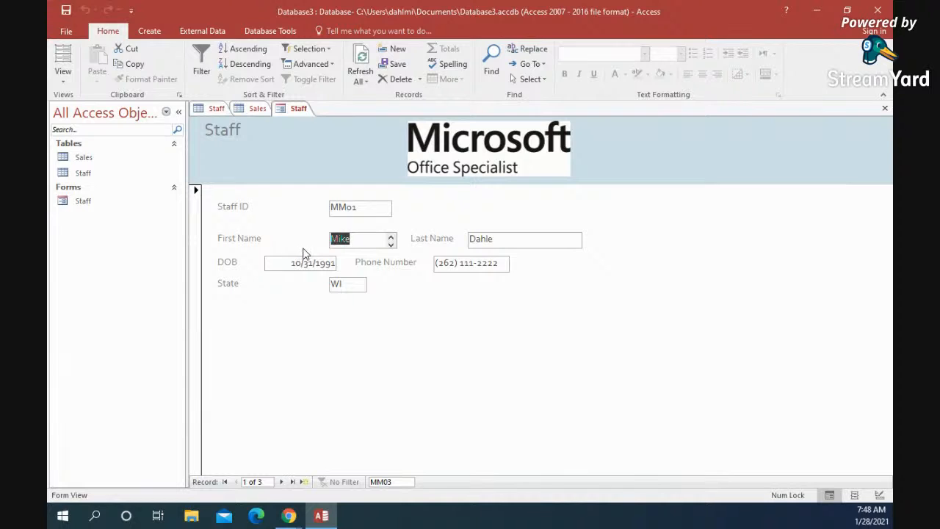
left_click(281, 481)
left_click(281, 482)
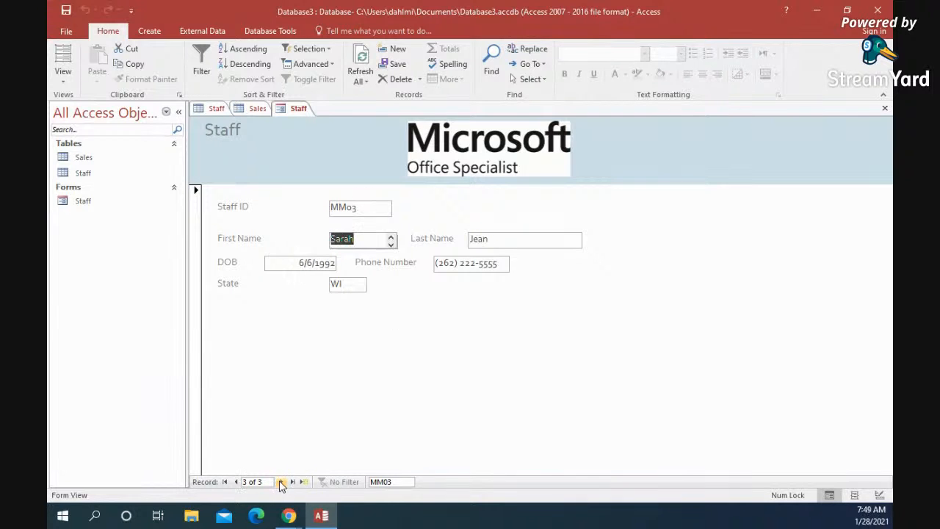
left_click(237, 482)
left_click(237, 482)
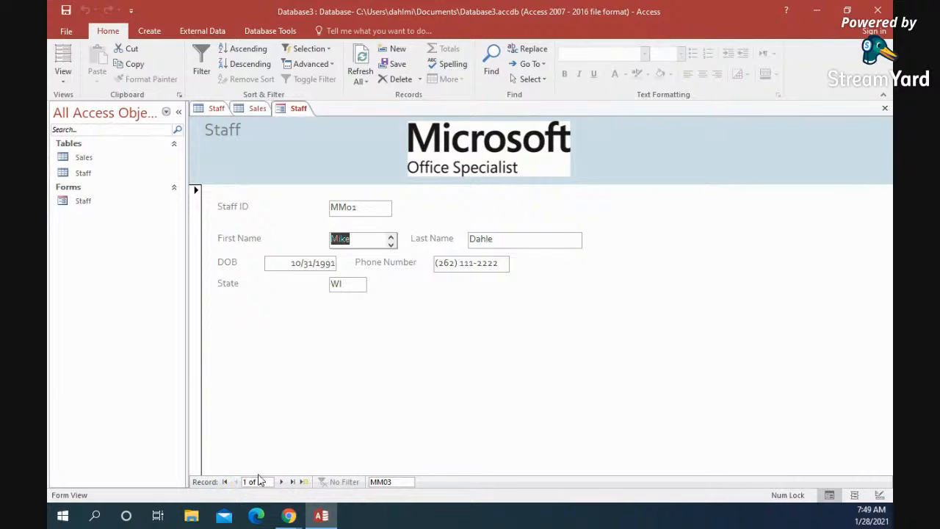